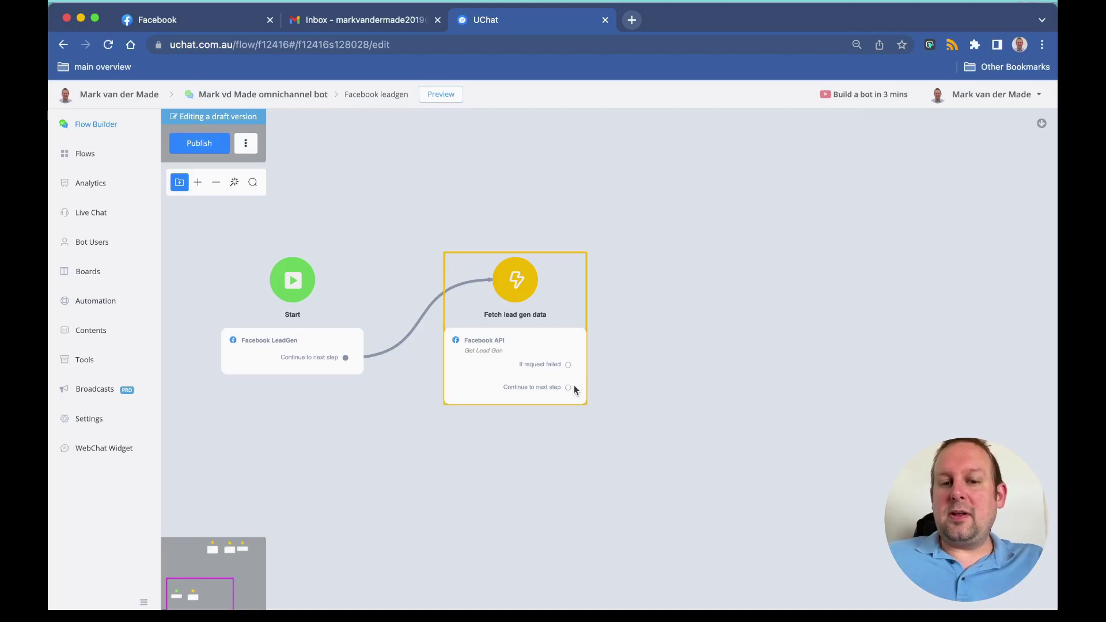
# Step: Add an action step 'Send WhatsApp message template' after Fetch lead gen data, holding a WhatsApp Template Notification
pyautogui.moveTo(566, 388); pyautogui.dragTo(648, 301)
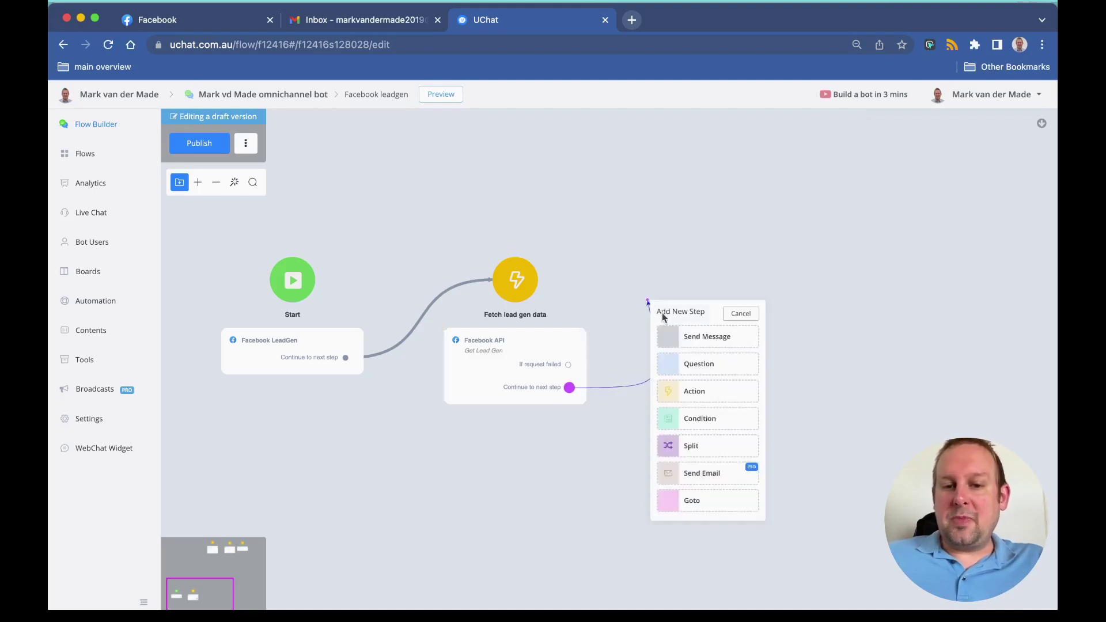
pyautogui.click(743, 388)
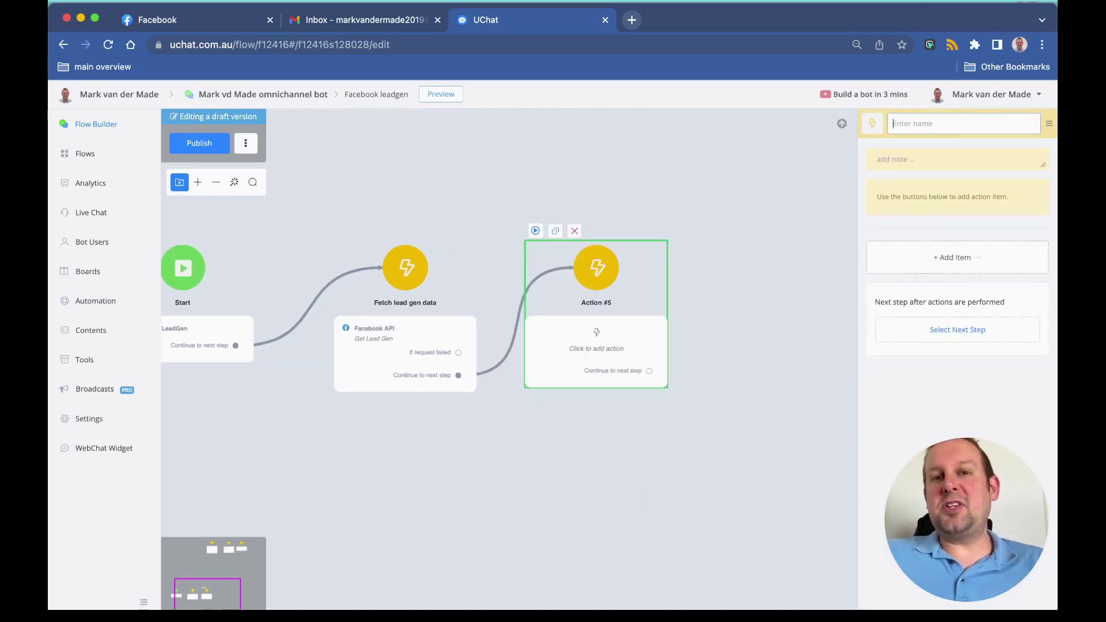
pyautogui.write('Send')
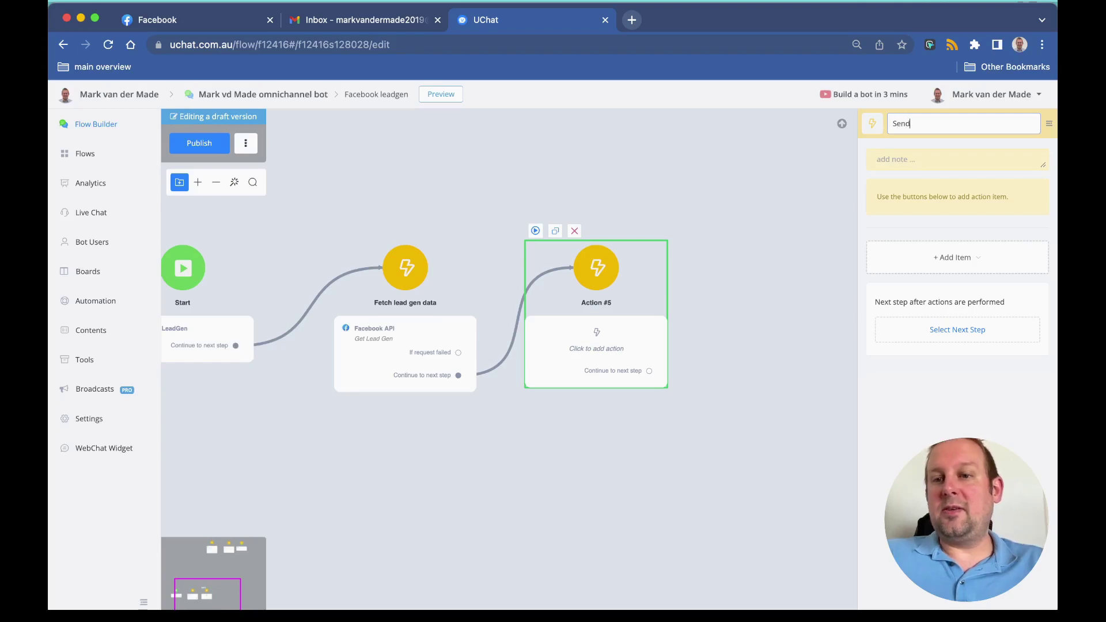
pyautogui.write(' Whats')
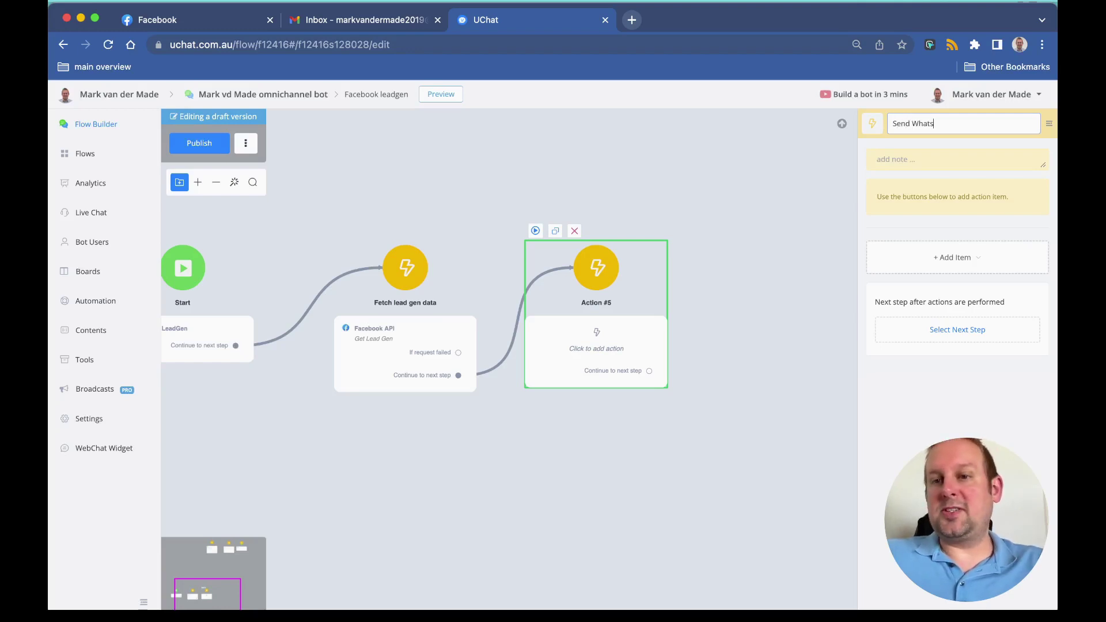
pyautogui.write('App message ')
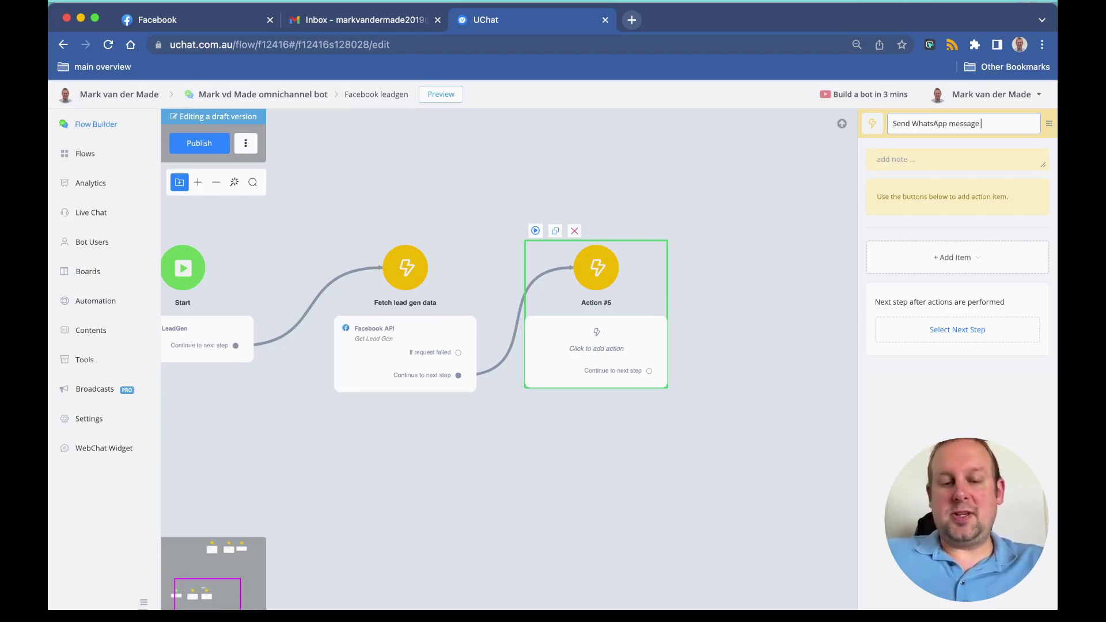
pyautogui.write('template')
pyautogui.press('Return')
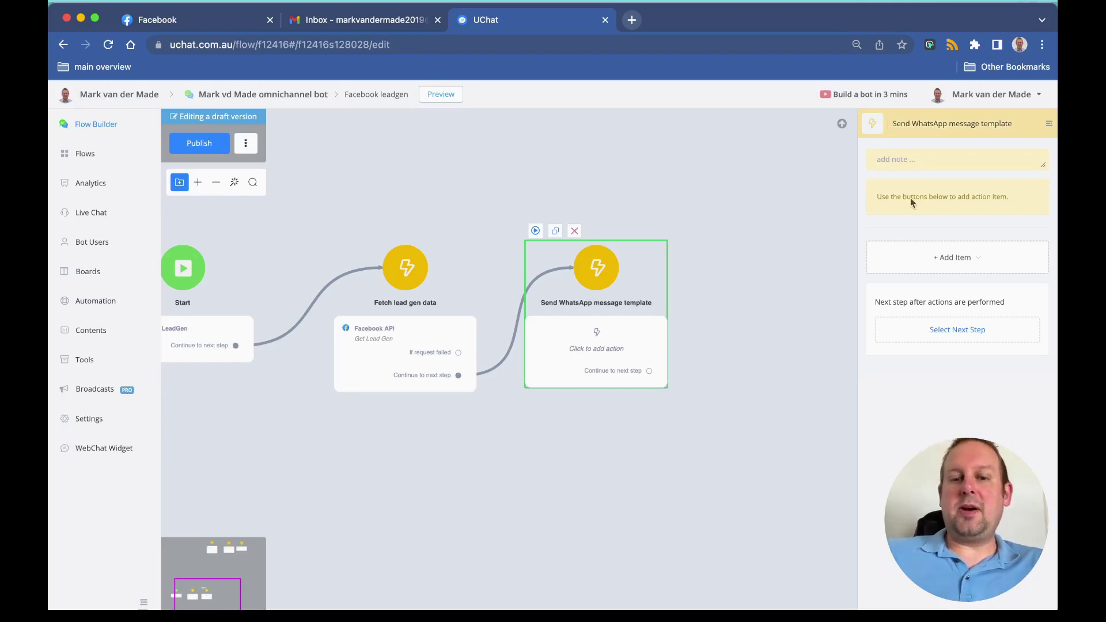
pyautogui.click(921, 271)
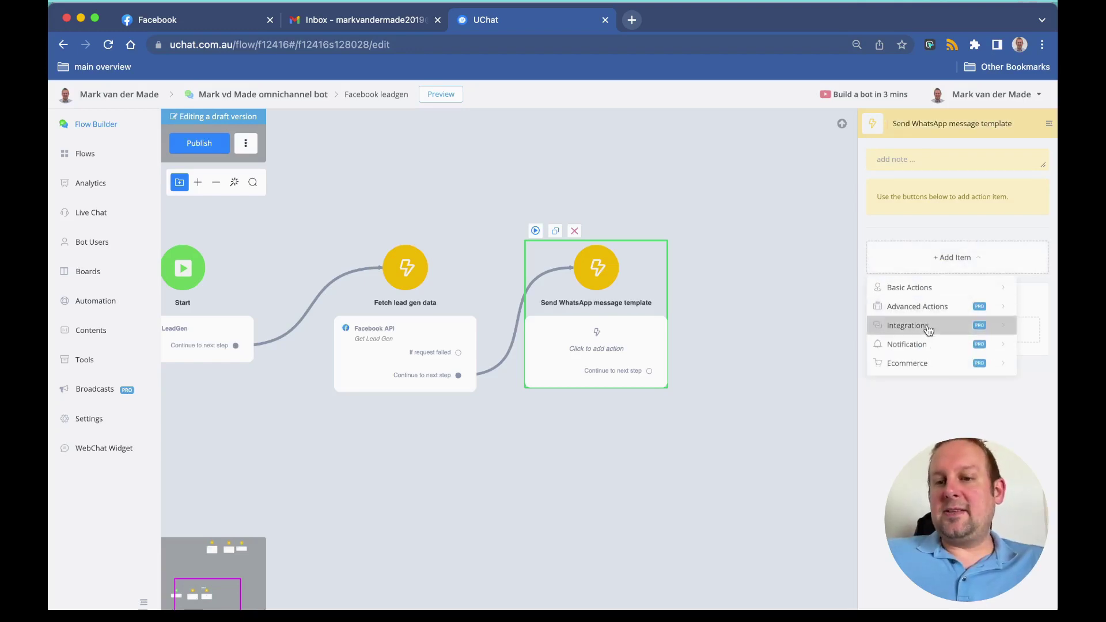
pyautogui.moveTo(921, 344)
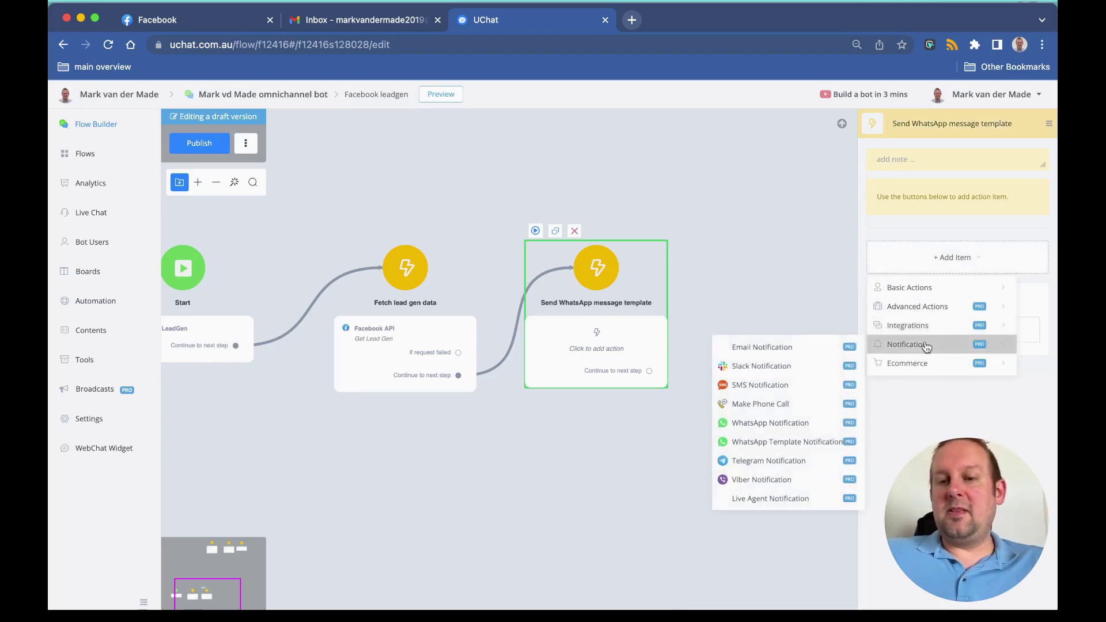
pyautogui.click(810, 450)
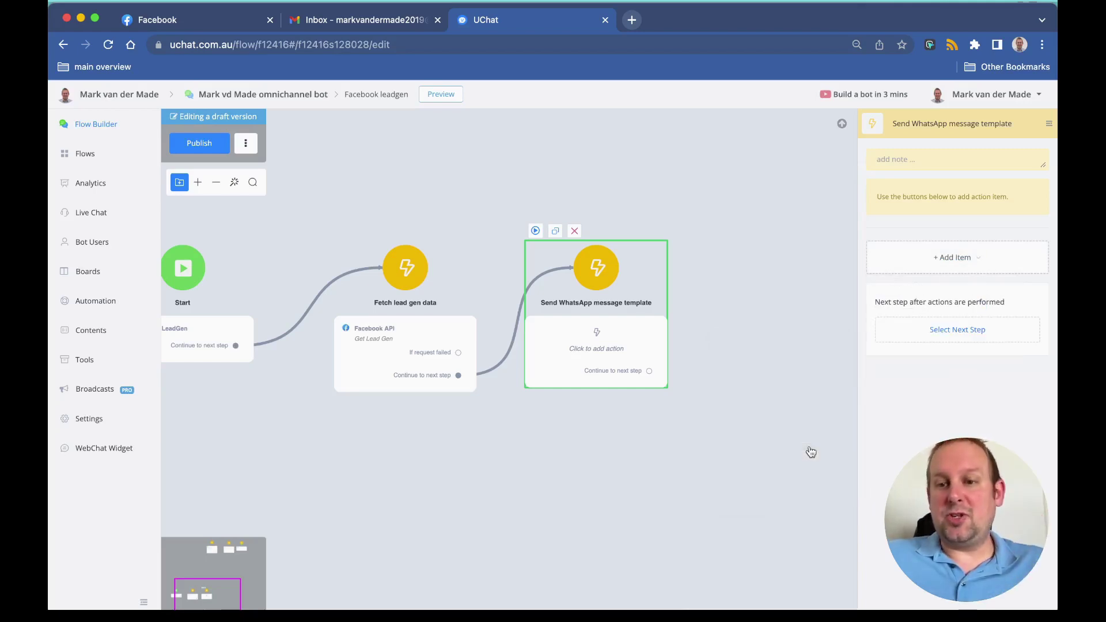
# Step: Set the notification's To Phone Number to the leadgen_phone variable and list the WhatsApp templates
pyautogui.click(913, 229)
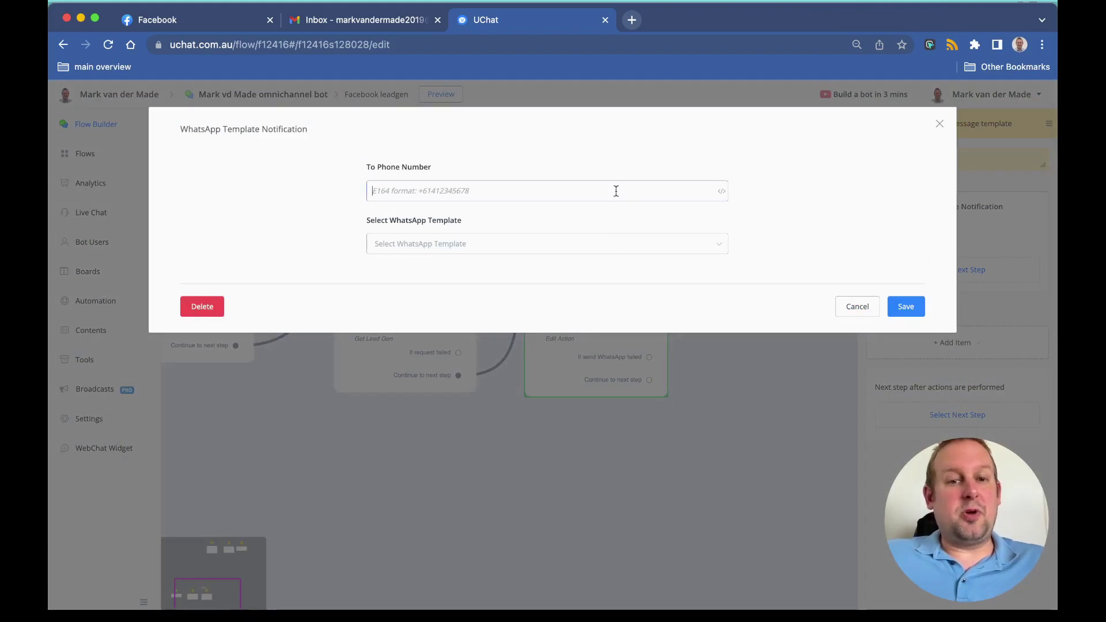
pyautogui.click(616, 191)
pyautogui.write('{{')
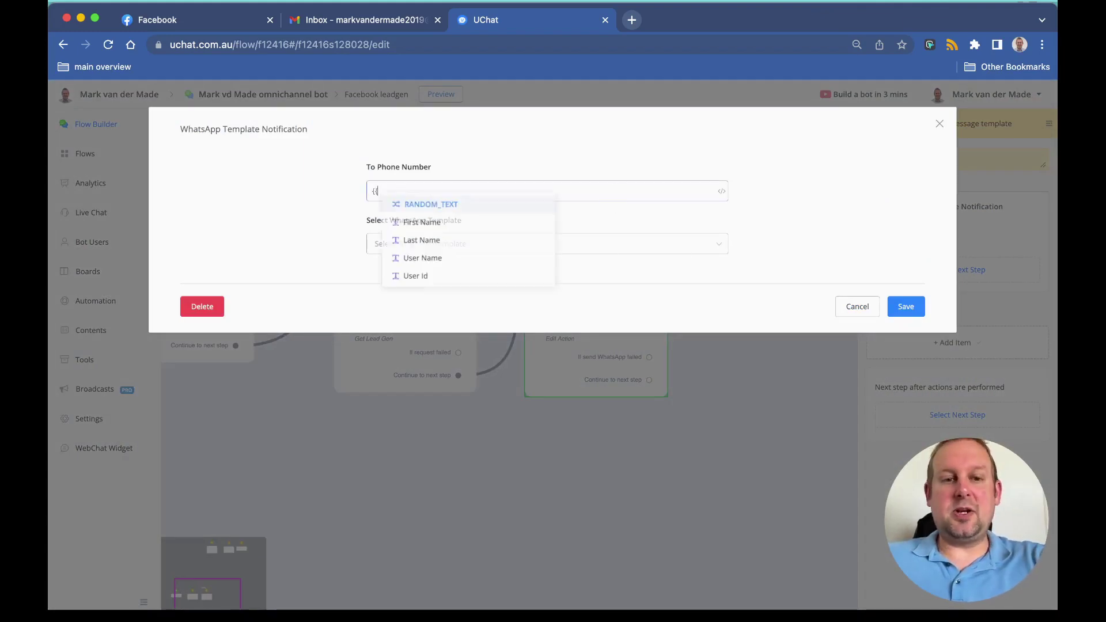
pyautogui.write('leadgen')
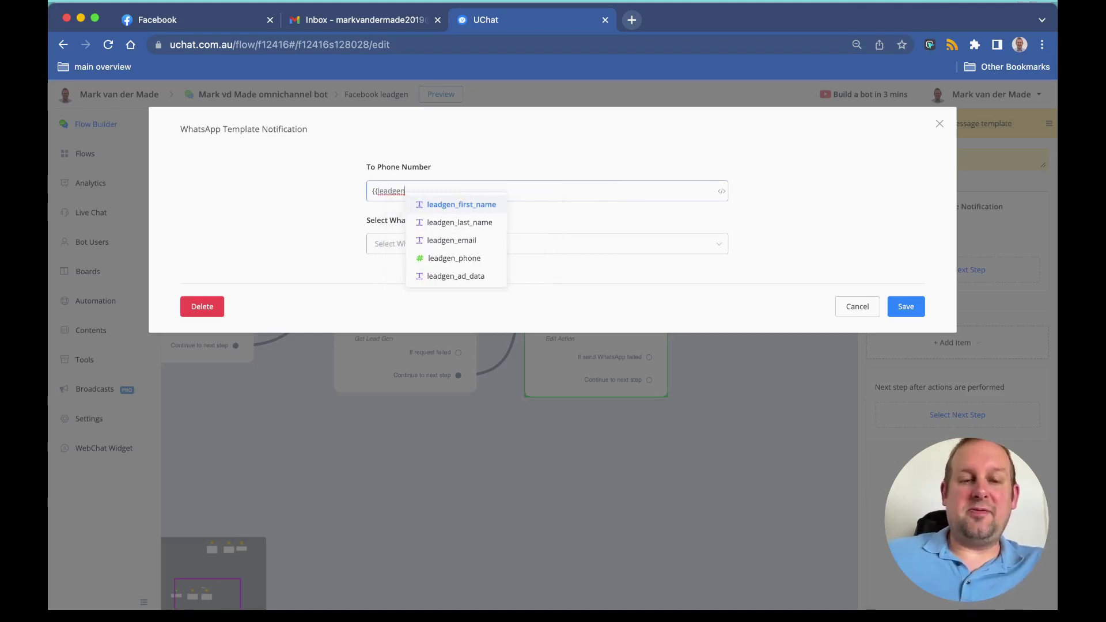
pyautogui.click(493, 258)
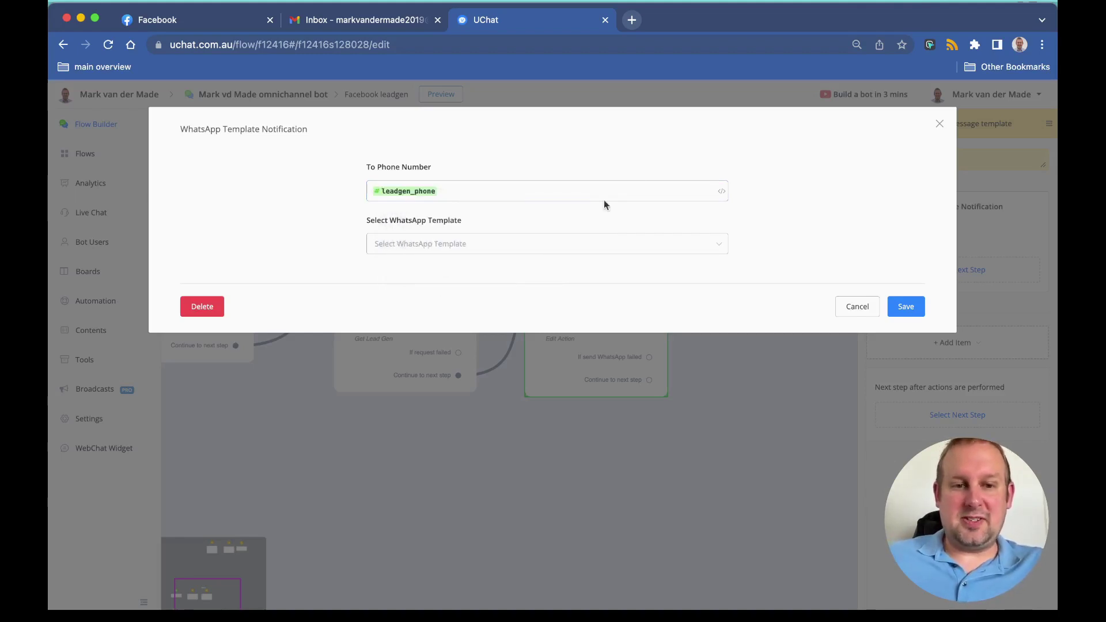
pyautogui.click(528, 246)
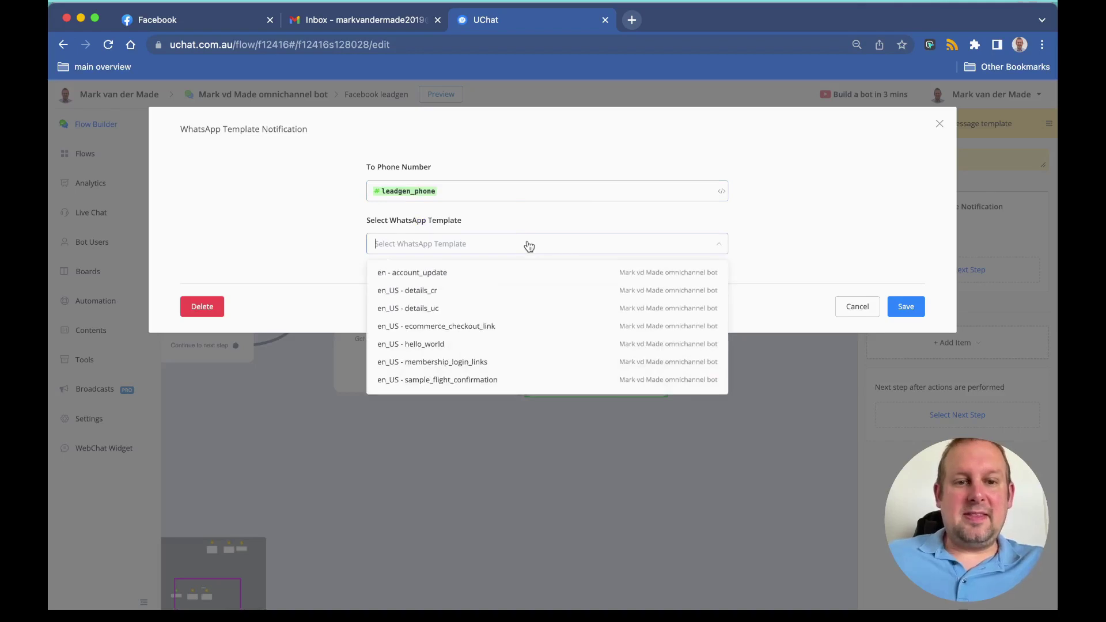
# Step: Choose the en - account_update template and enter a greeting name in BODY_{{1}}
pyautogui.click(453, 276)
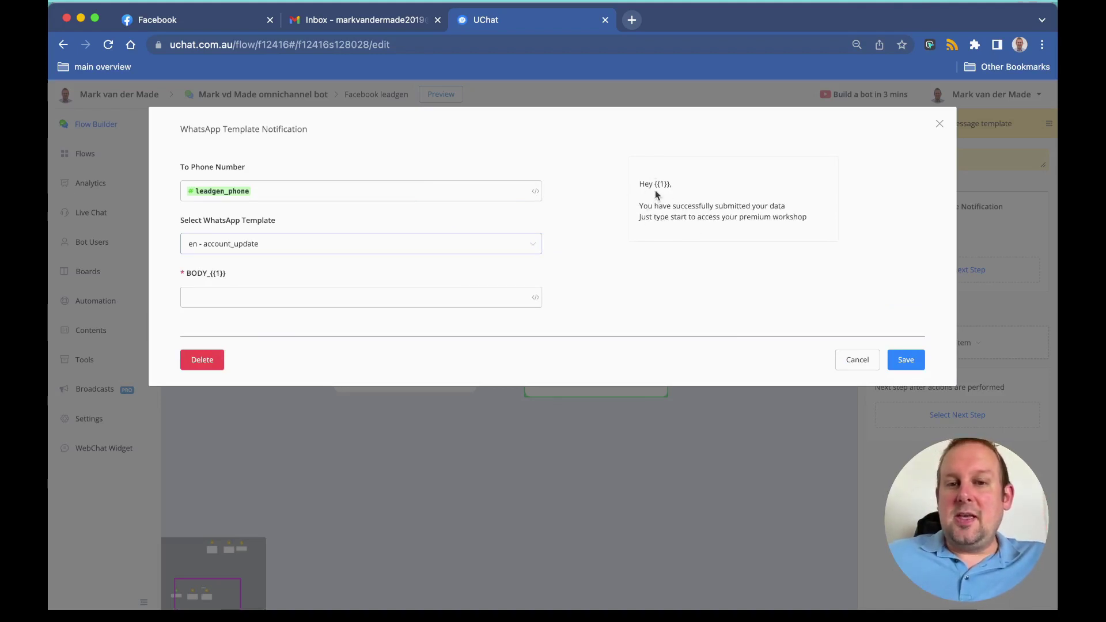
pyautogui.click(237, 298)
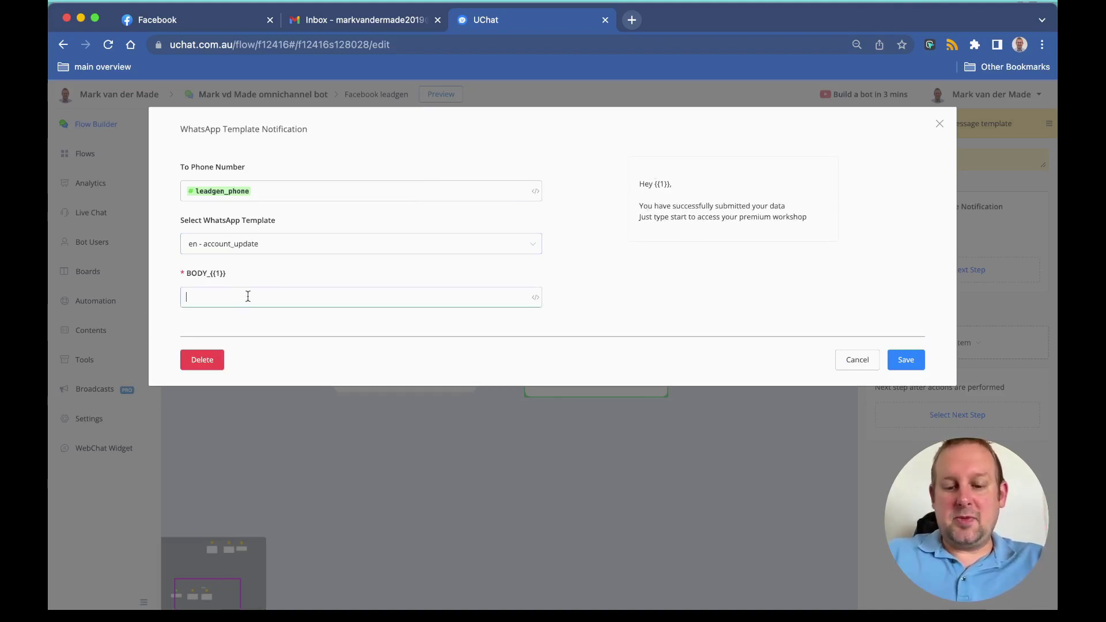
pyautogui.write('Mark')
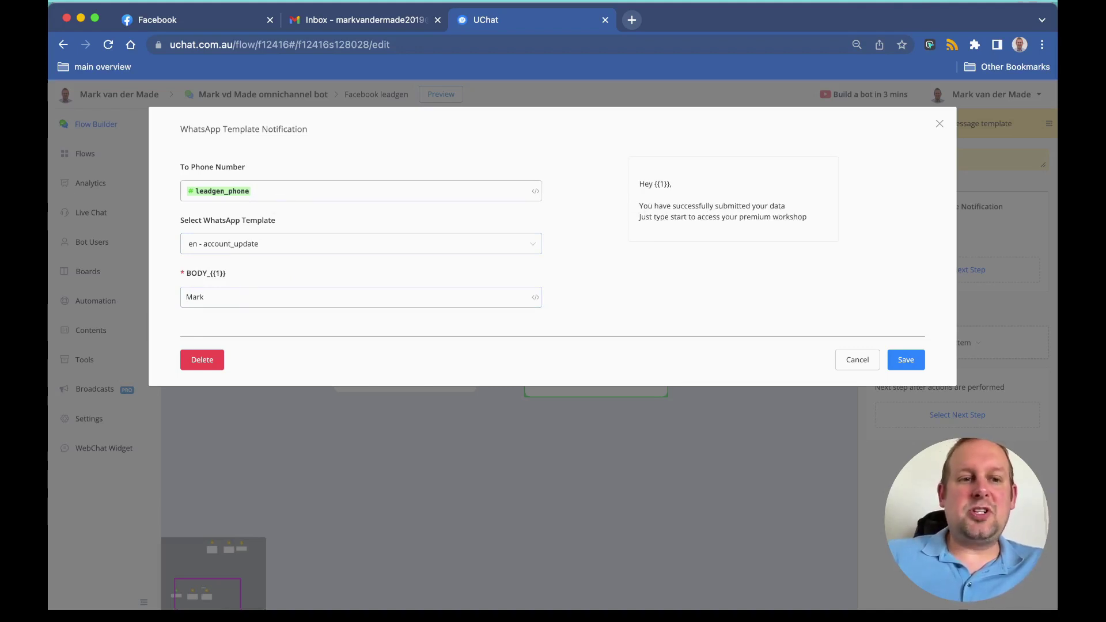
# Step: Replace the leadgen_phone recipient with a test phone number and save the step
pyautogui.click(357, 190)
pyautogui.press('BackSpace')
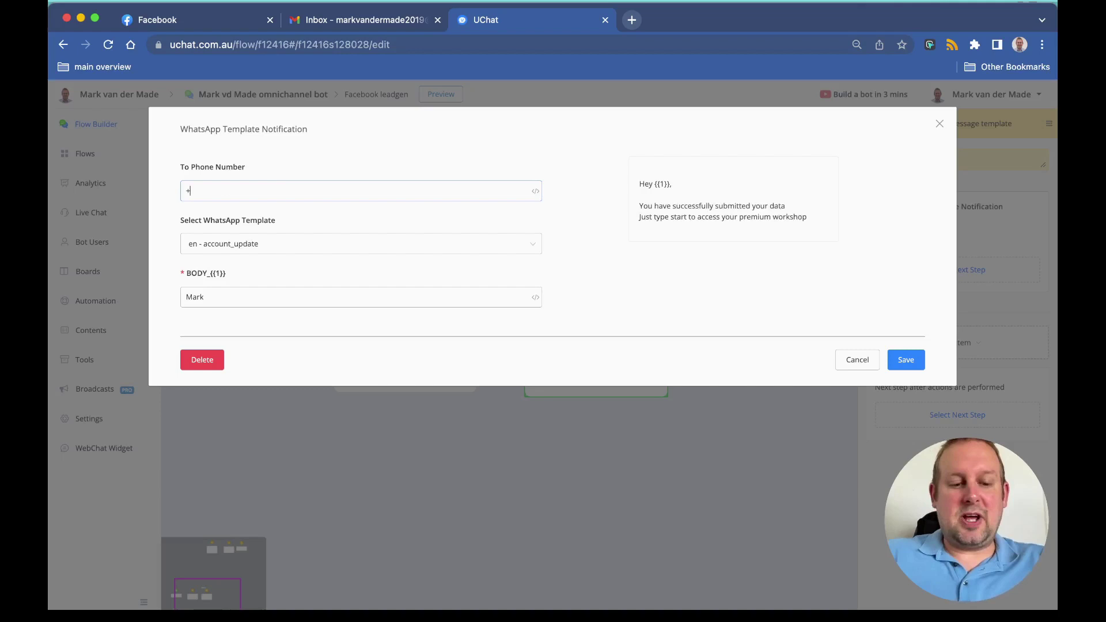
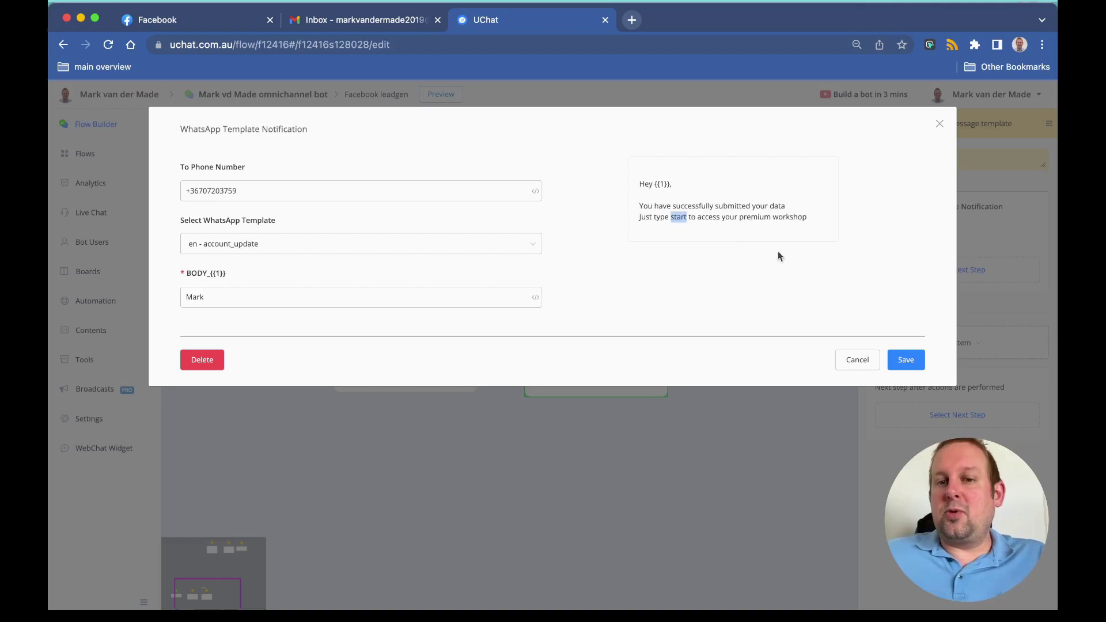
pyautogui.click(905, 359)
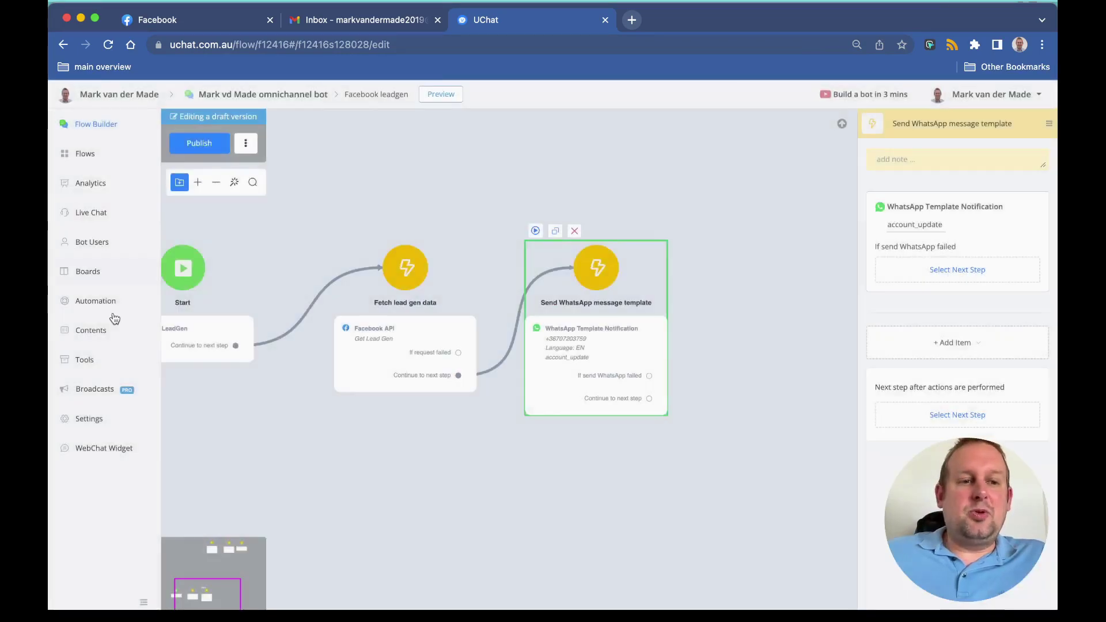
# Step: Filter the keyword automation rules to 'start' to check it triggers the leadgen follow up sub flow, then show the Sub Flows list
pyautogui.click(110, 311)
pyautogui.scroll(-3, 639, 306)
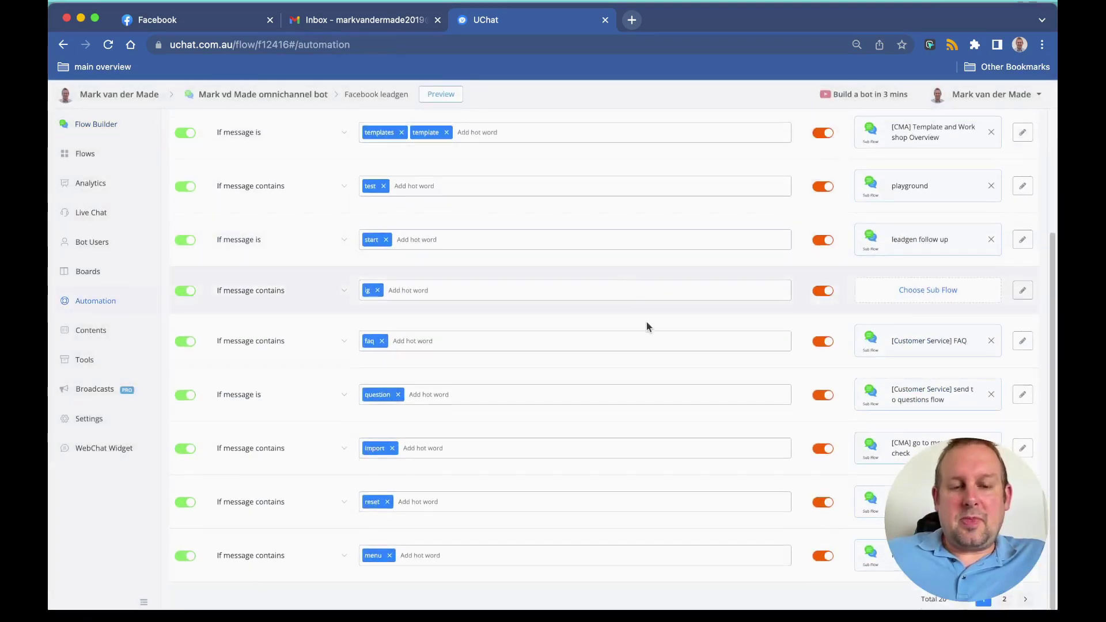
pyautogui.scroll(3, 316, 197)
pyautogui.click(256, 161)
pyautogui.write('start')
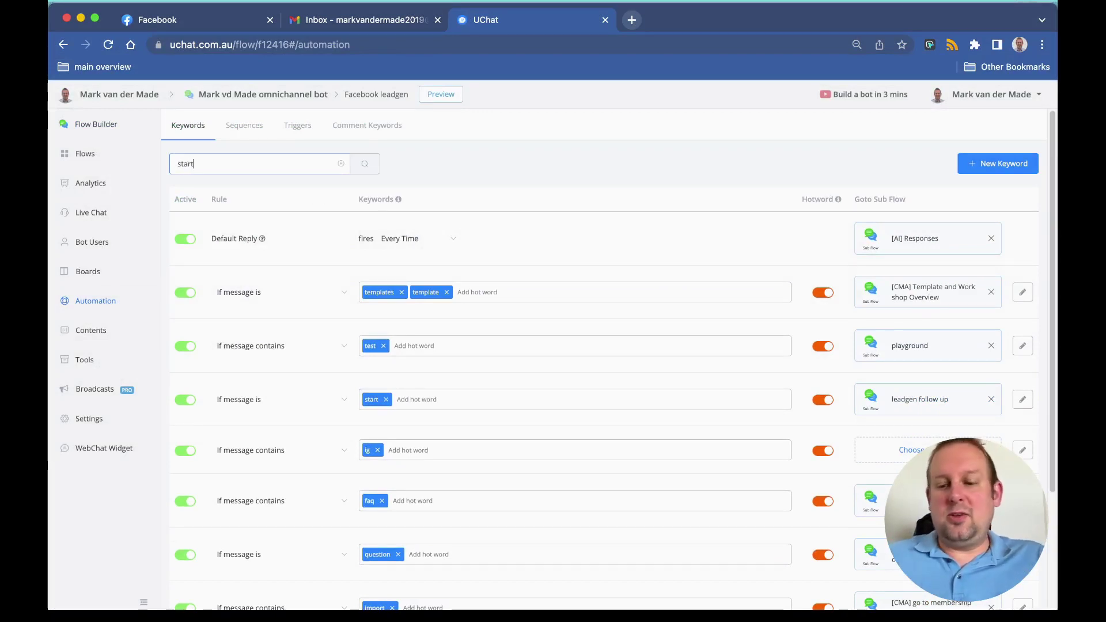
pyautogui.press('Return')
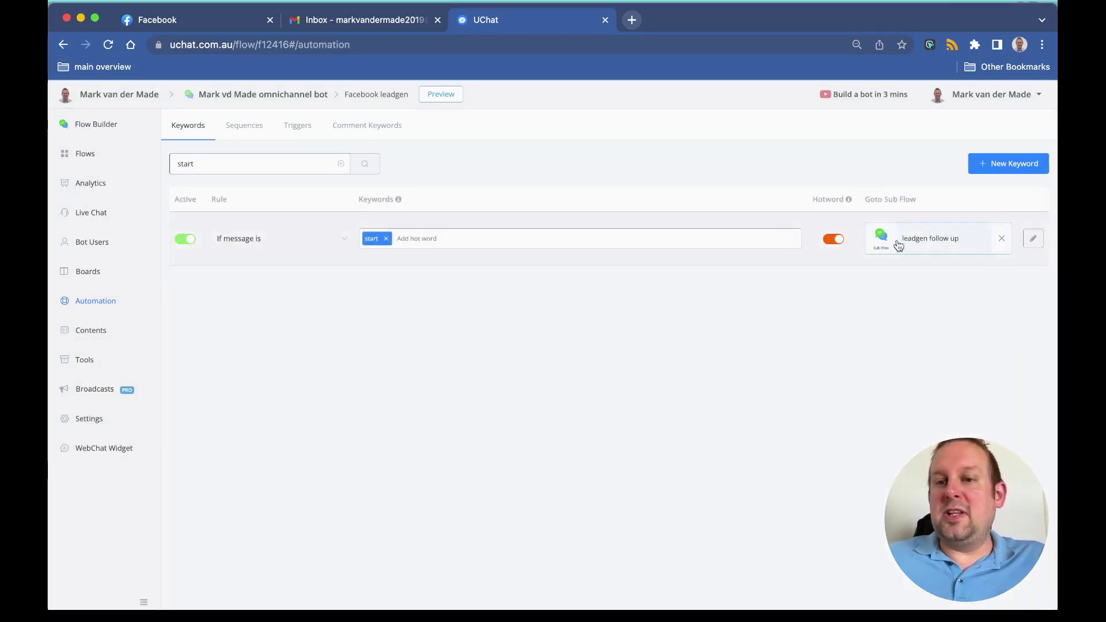
pyautogui.click(114, 158)
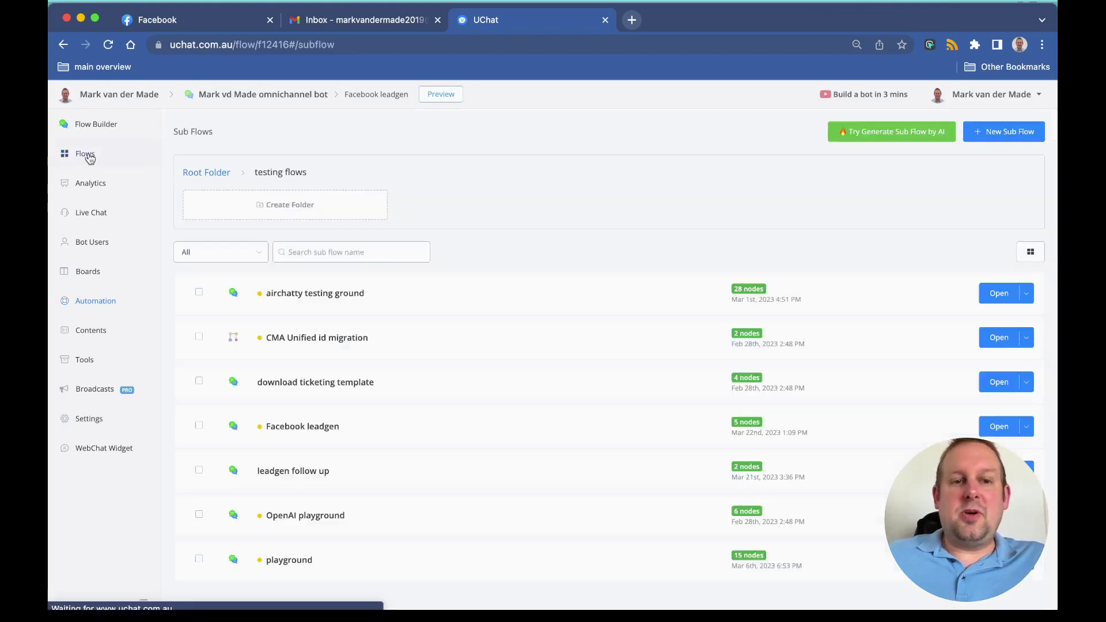
# Step: Open the leadgen follow up sub flow to inspect its confirmation message
pyautogui.click(293, 470)
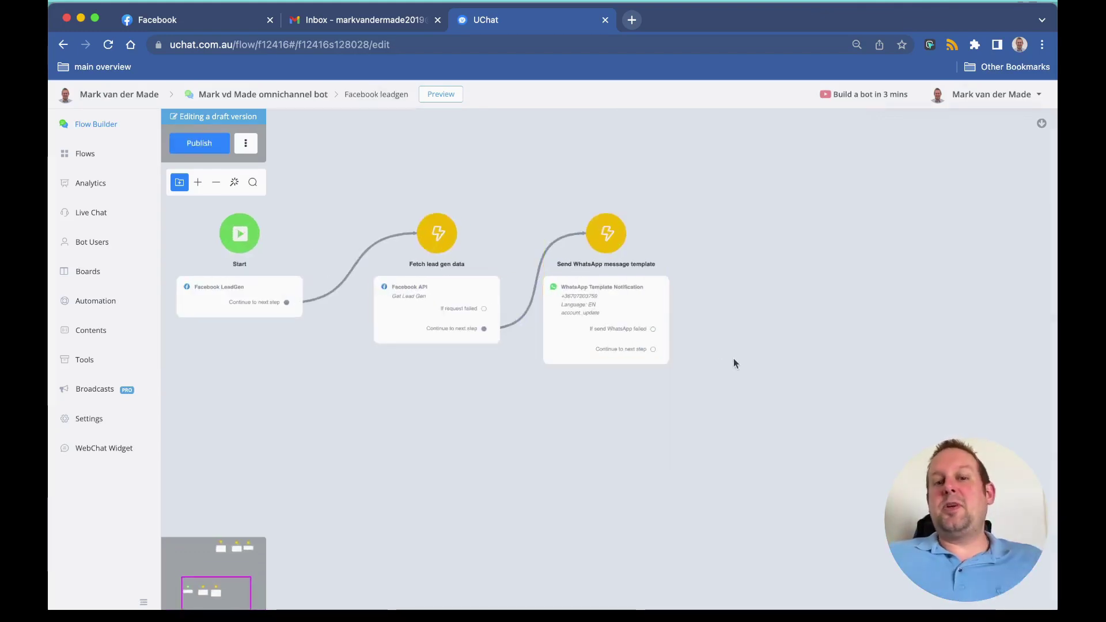
# Step: Preview the Send WhatsApp message template step so the template is sent, then go to WhatsApp Desktop
pyautogui.scroll(2, 733, 359)
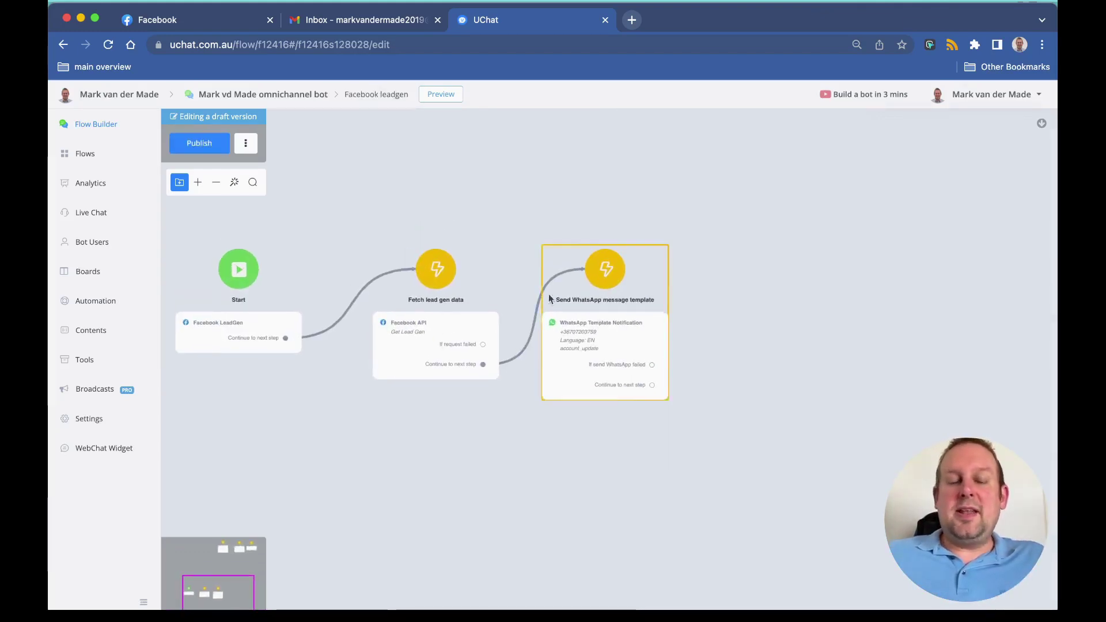
pyautogui.scroll(3, 548, 293)
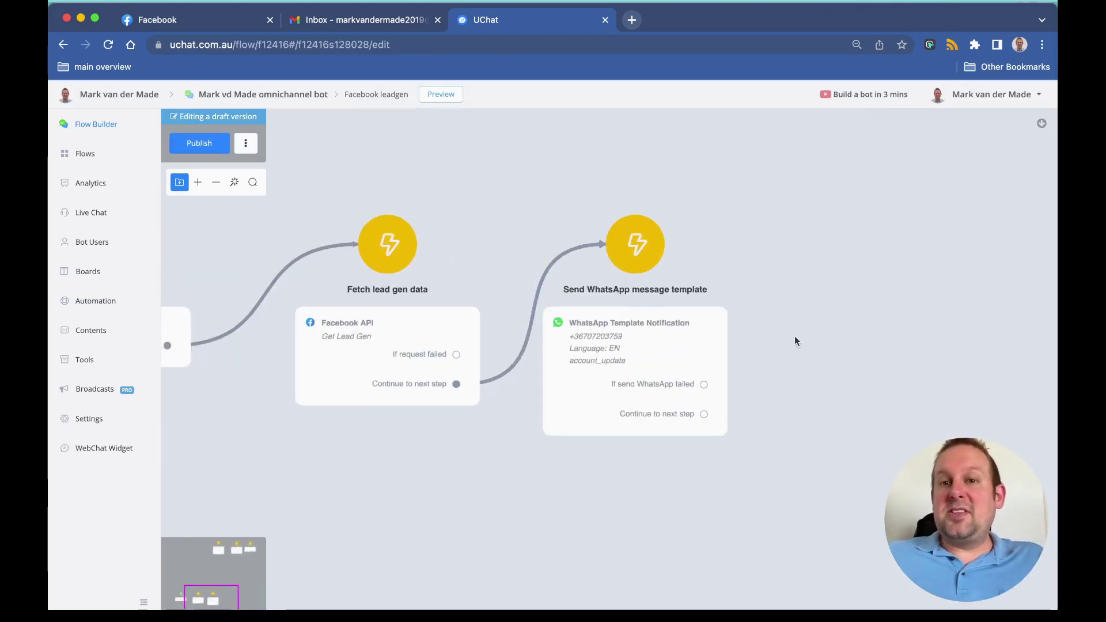
pyautogui.click(552, 209)
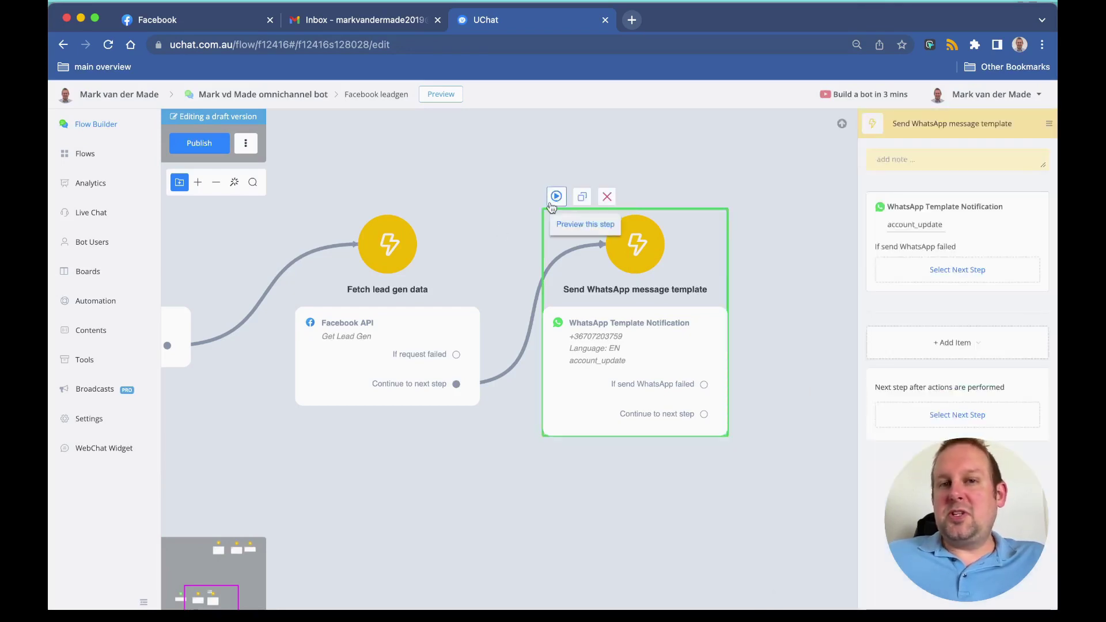
pyautogui.click(552, 199)
pyautogui.click(547, 224)
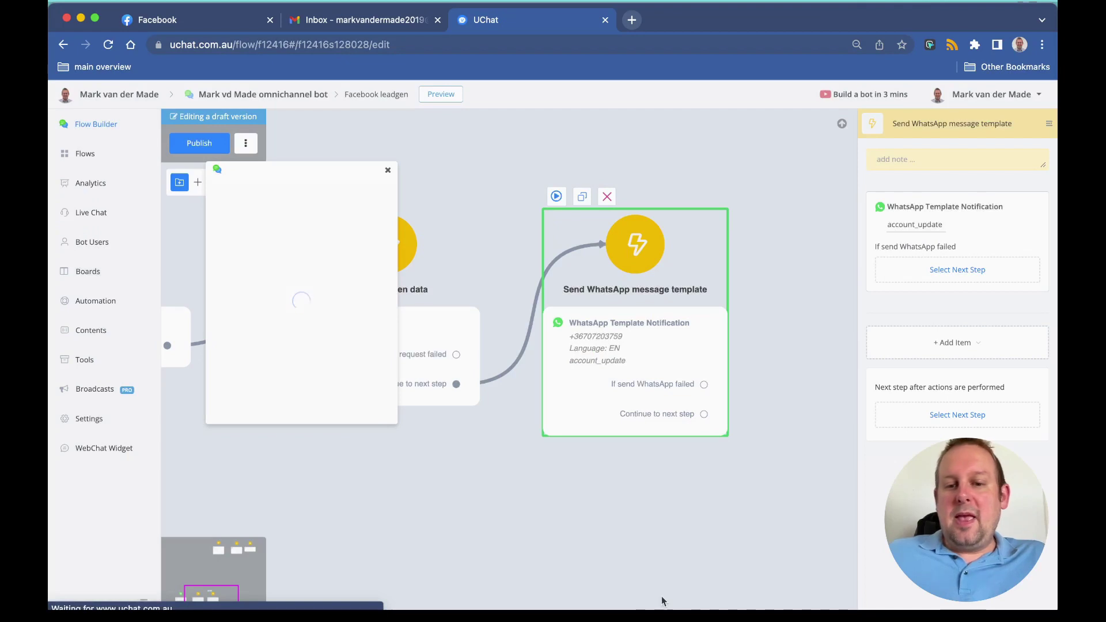
pyautogui.moveTo(662, 608)
pyautogui.click(825, 595)
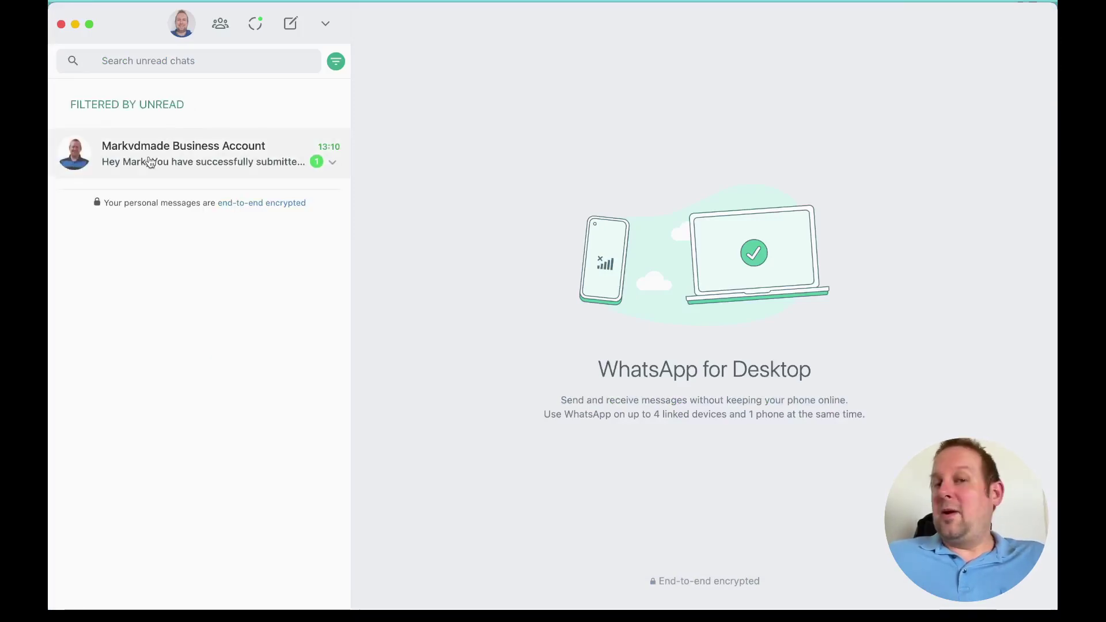
# Step: Open the unread Business Account chat to read the template inviting you to type start
pyautogui.click(167, 156)
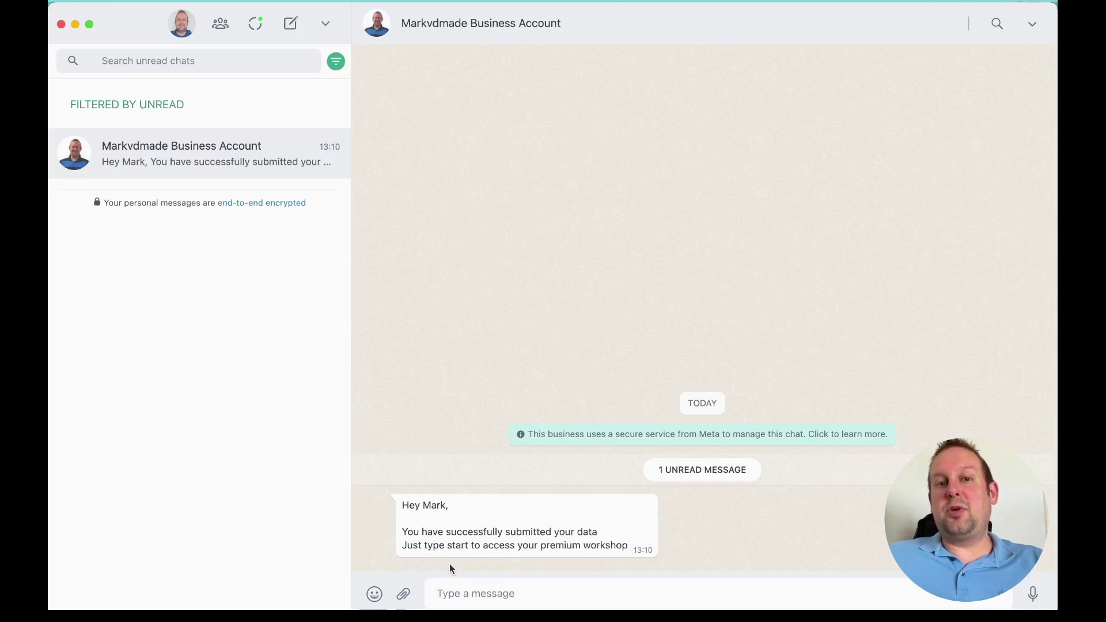
# Step: Back in UChat, show Bot Users, close the web-chat preview and reload the list
pyautogui.press('super+Tab')
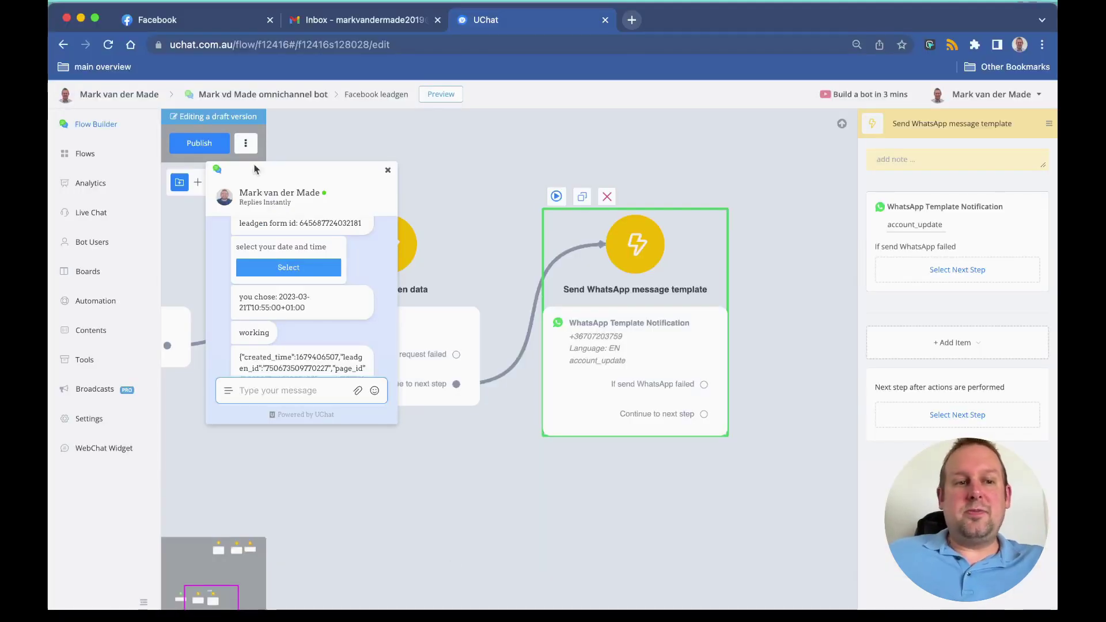
pyautogui.click(85, 242)
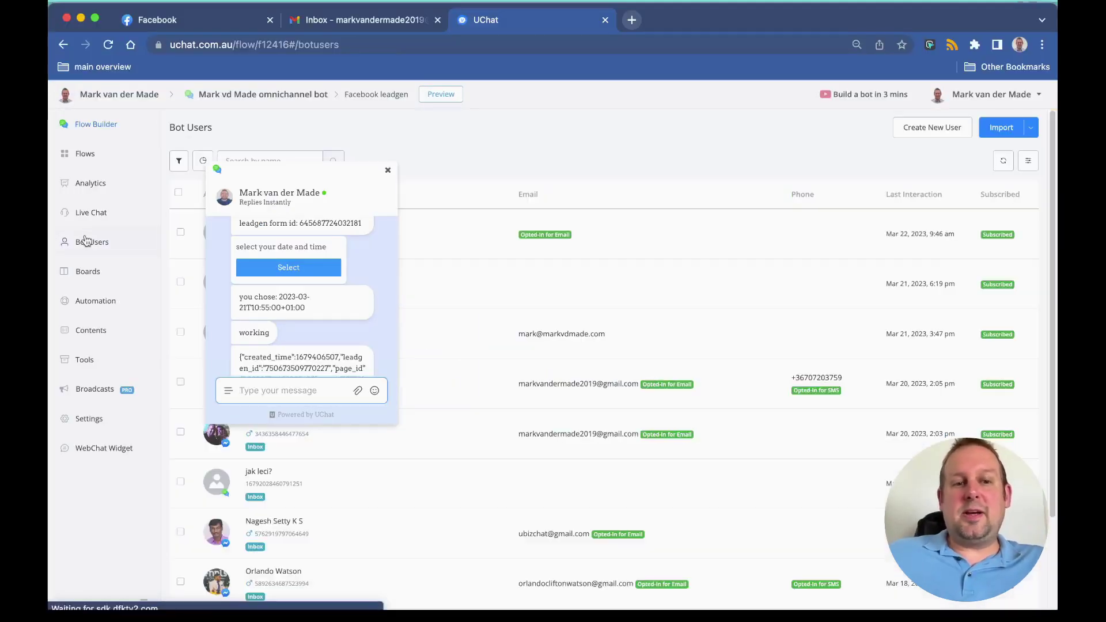
pyautogui.click(388, 170)
pyautogui.click(1001, 164)
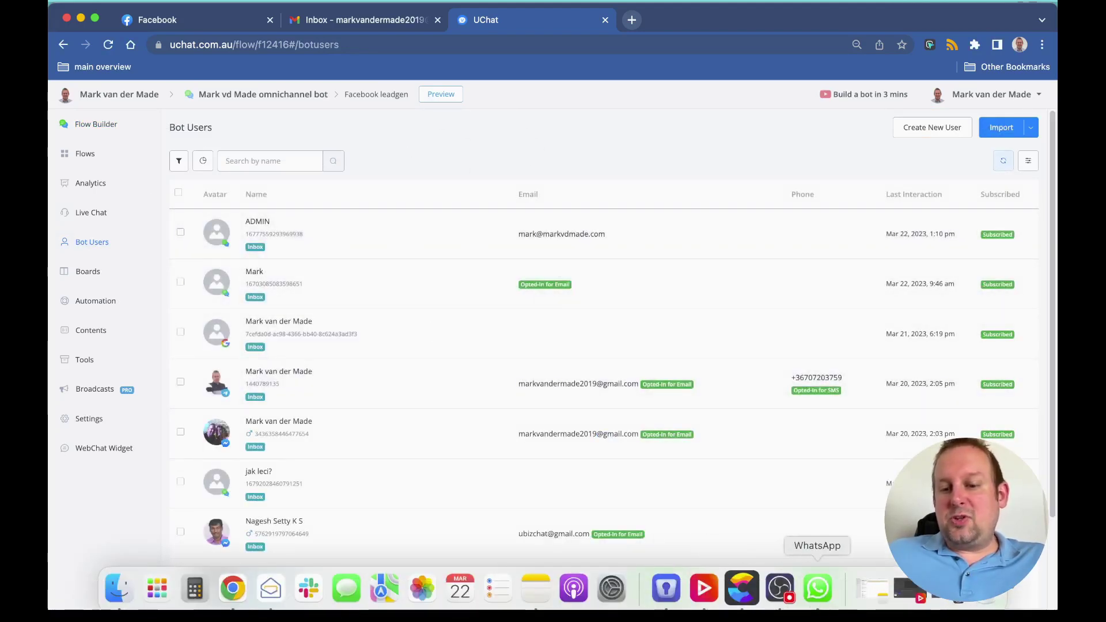
# Step: Reply 'start' in the WhatsApp business chat
pyautogui.click(818, 588)
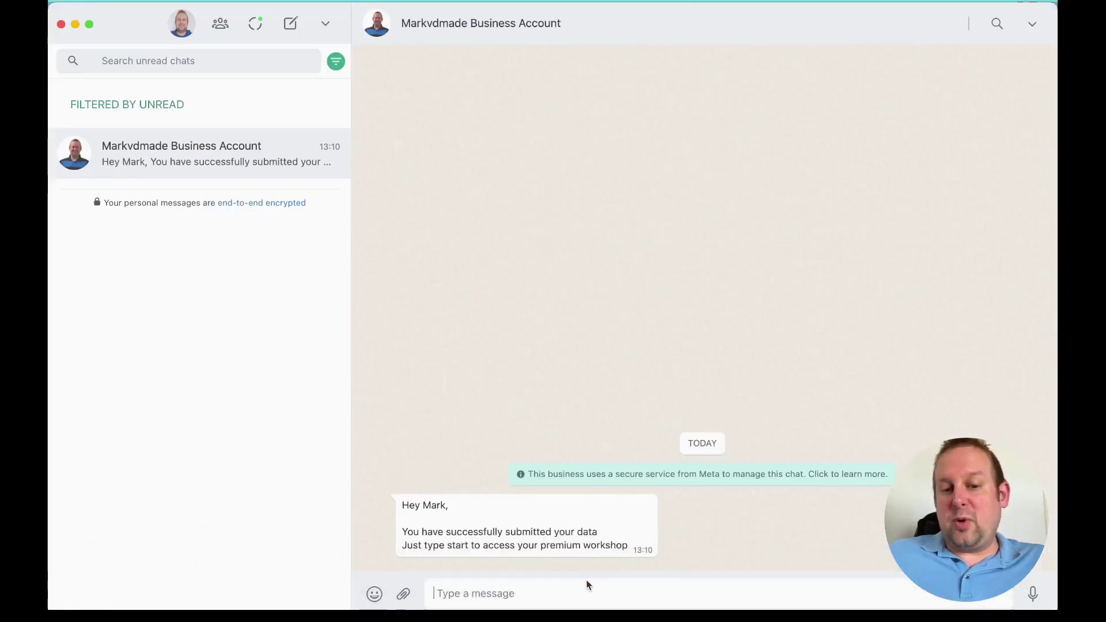
pyautogui.write('start')
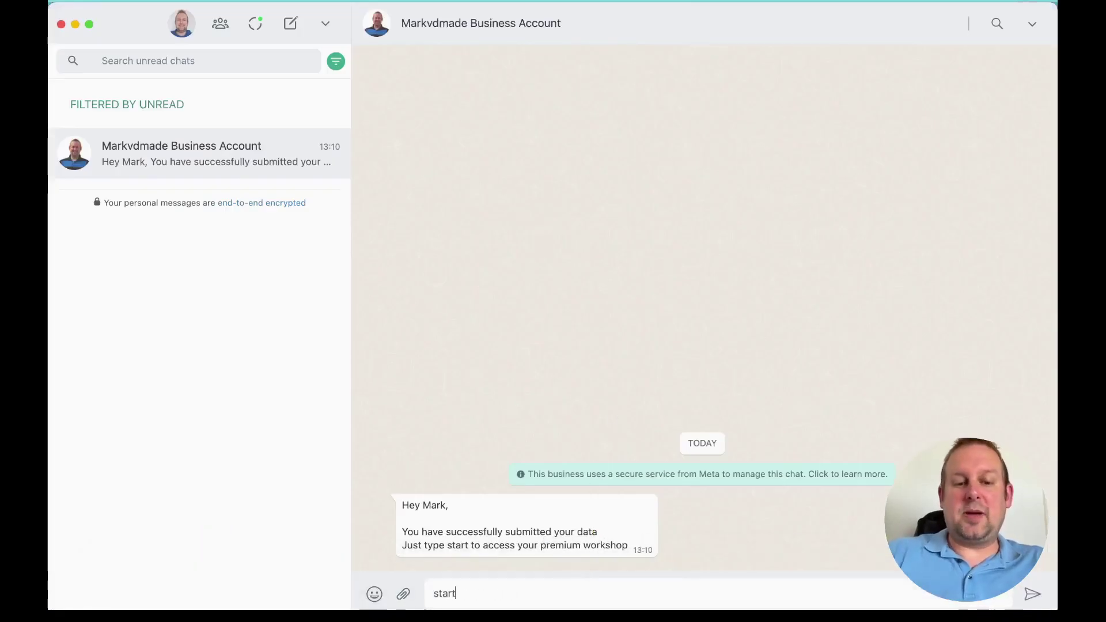
pyautogui.press('Return')
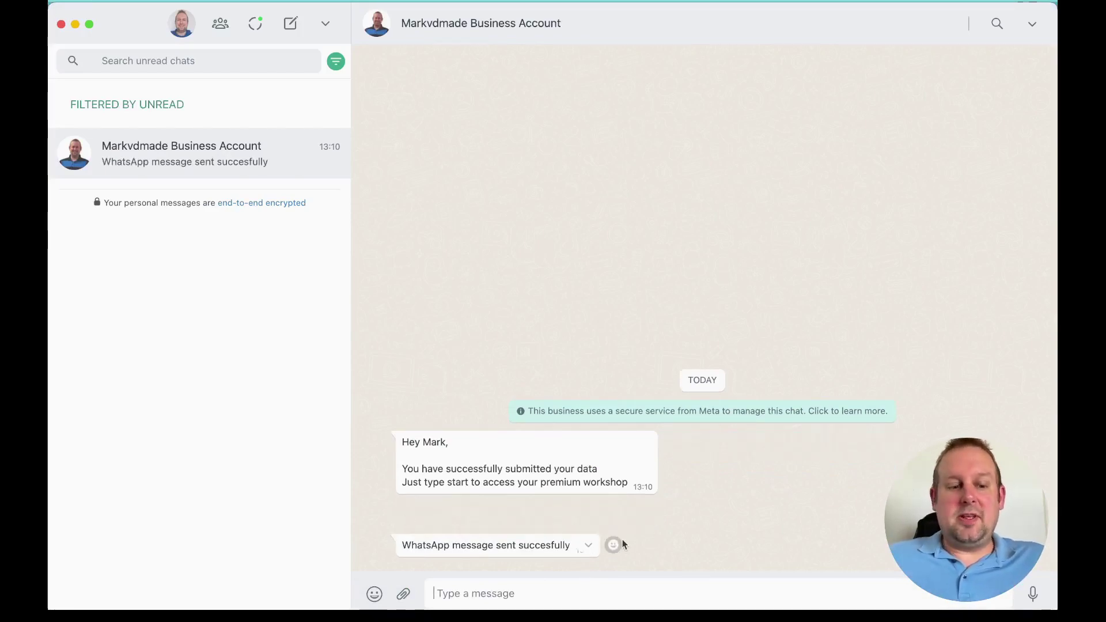
# Step: Reload UChat's Bot Users list to find the lead as a new bot user
pyautogui.press('super+Tab')
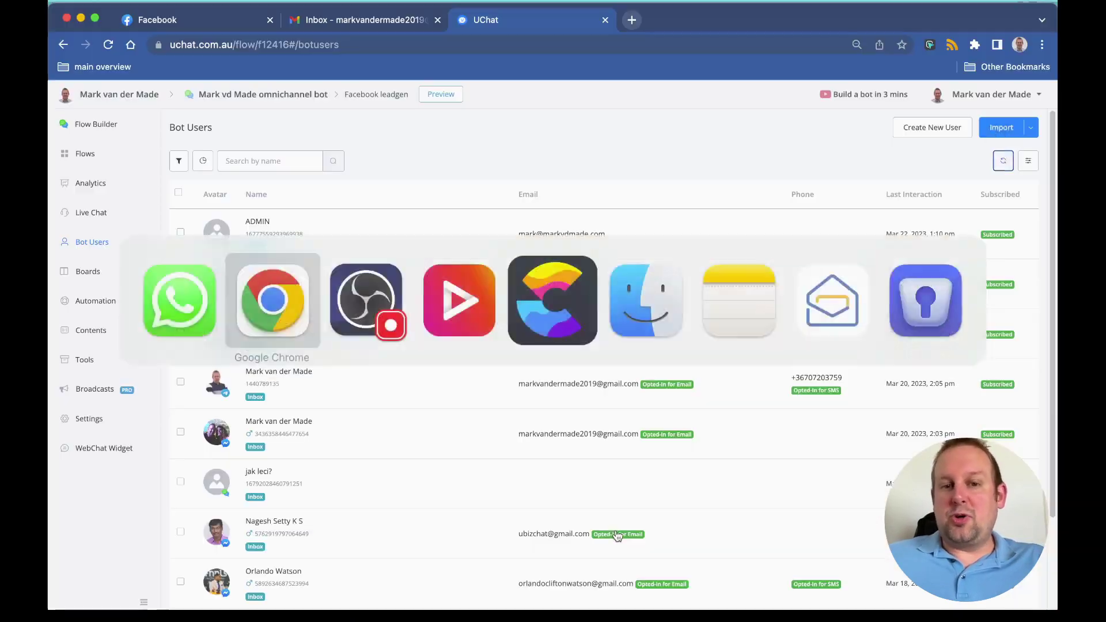
pyautogui.click(1003, 161)
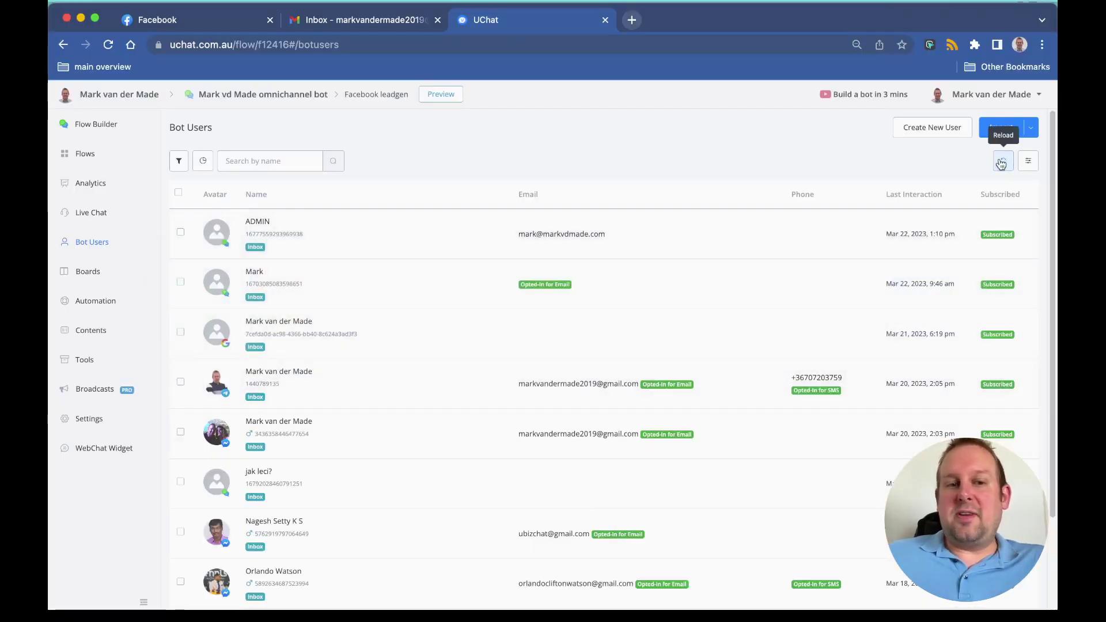